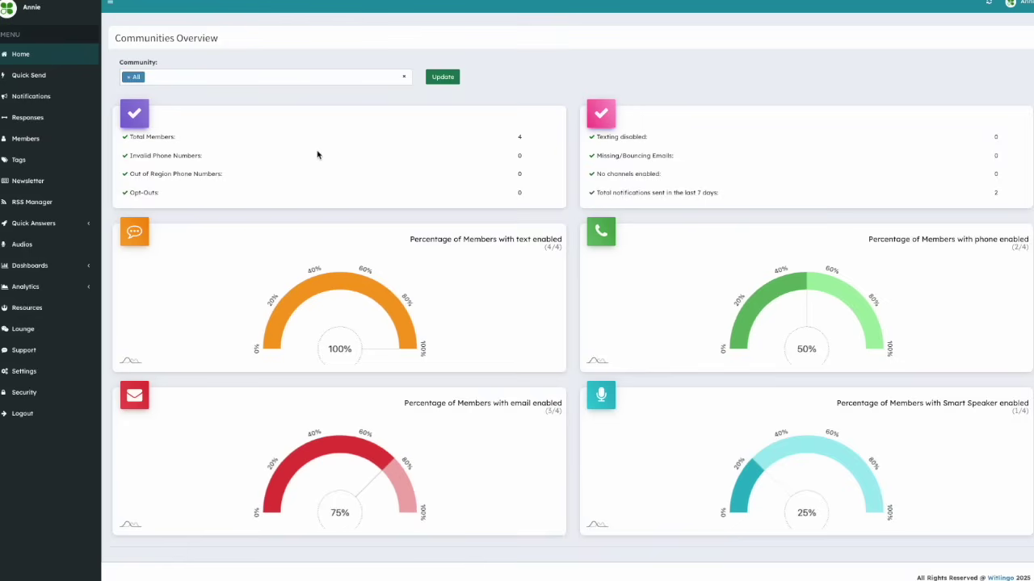
Step: Go to the Newsletter section to list the October and September newsletters
{"action": "left_click", "coordinate": [35, 185]}
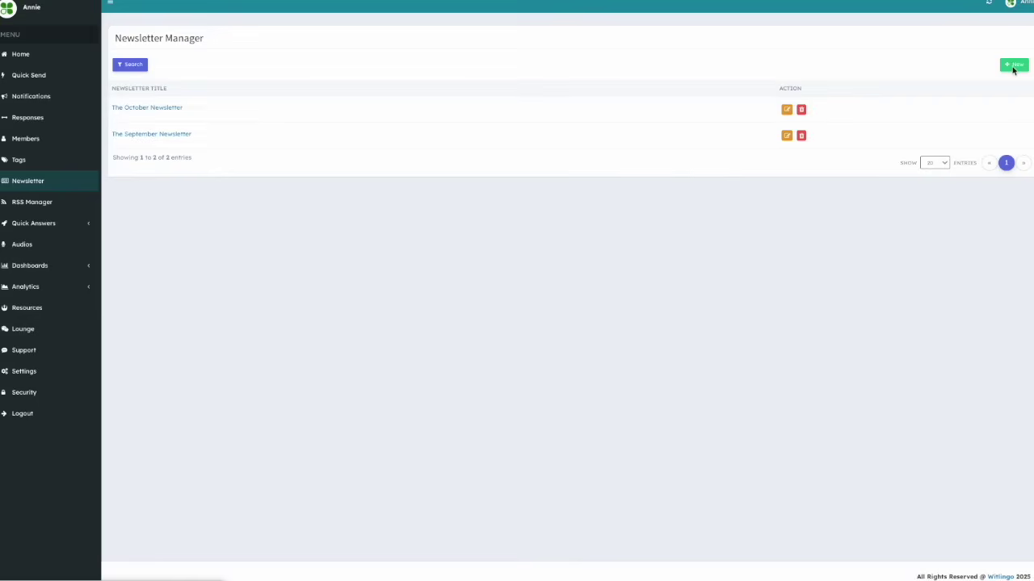
Step: Start a new, empty newsletter in the Newsletter Creator
{"action": "left_click", "coordinate": [1014, 68]}
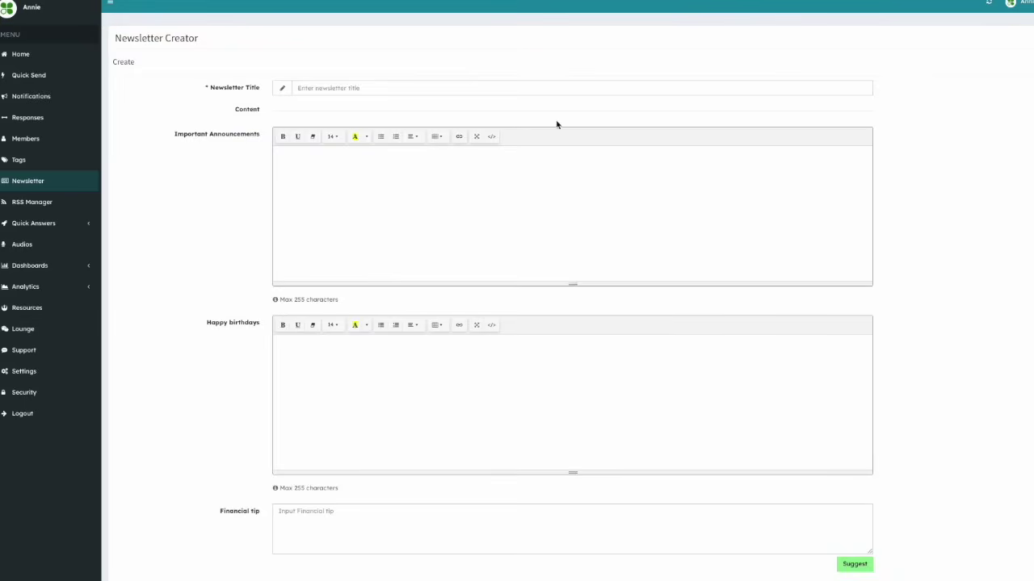
Step: Title the newsletter 'The November Newsletter' and paste the announcement text into Important Announcements
{"action": "left_click", "coordinate": [387, 90]}
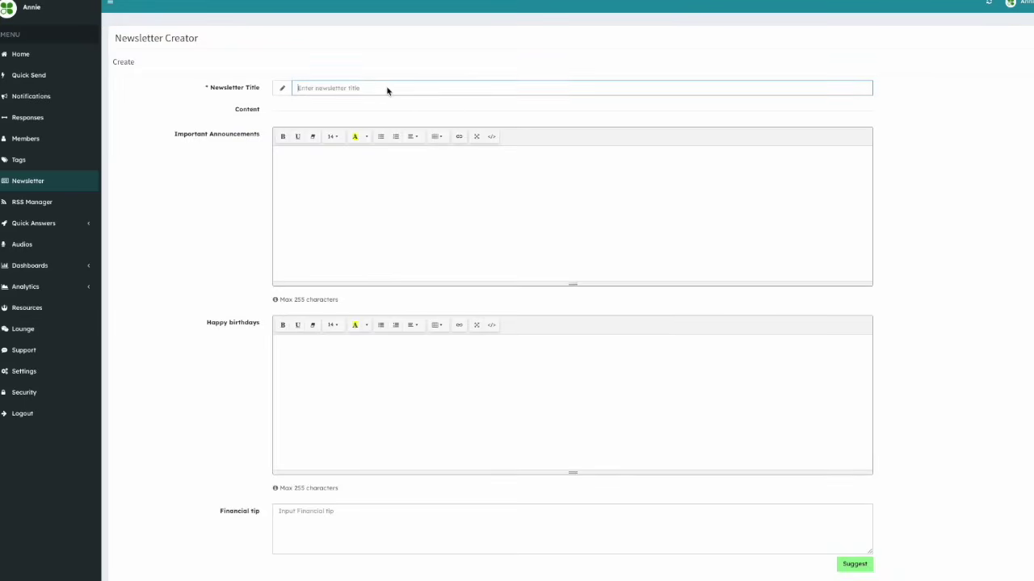
{"action": "type", "text": "The November Newsletter"}
{"action": "left_click", "coordinate": [384, 166]}
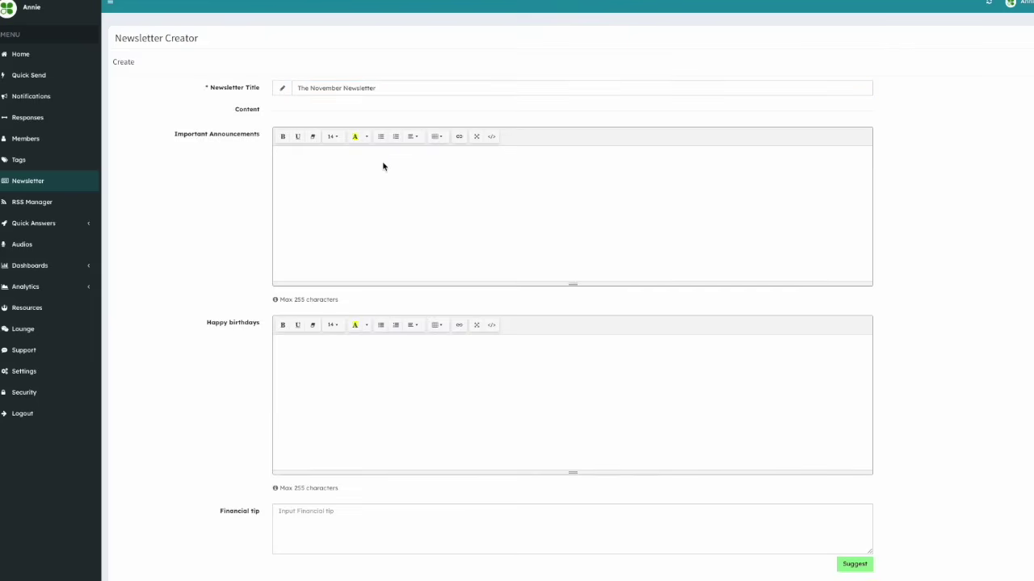
{"action": "key", "text": "ctrl+v"}
Step: Move the birthday list from the announcements into Happy birthdays and delete its blank first line
{"action": "left_click_drag", "start_coordinate": [279, 184], "coordinate": [439, 296]}
{"action": "key", "text": "ctrl+x"}
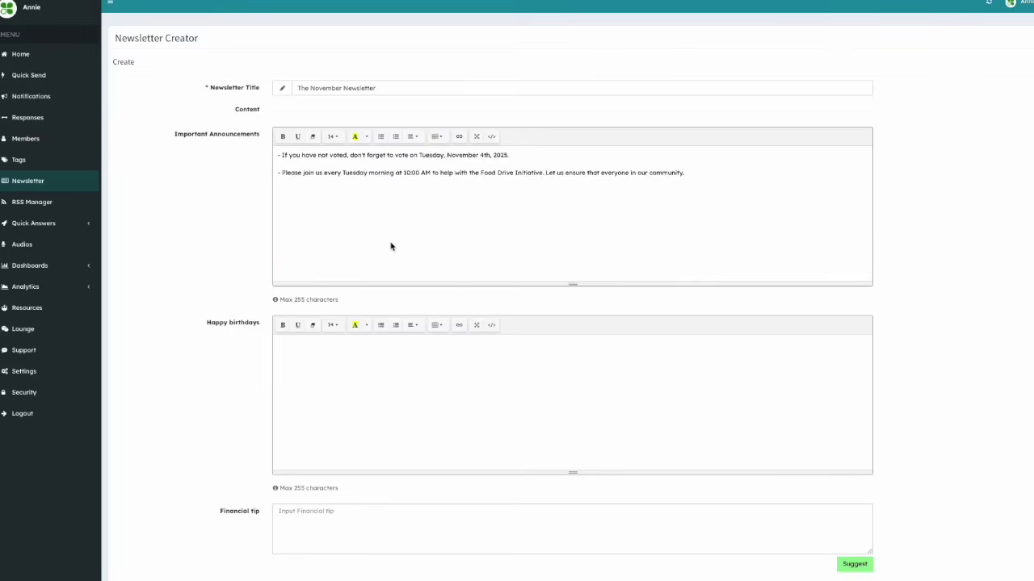
{"action": "scroll", "coordinate": [395, 218], "scroll_direction": "up", "scroll_amount": 1}
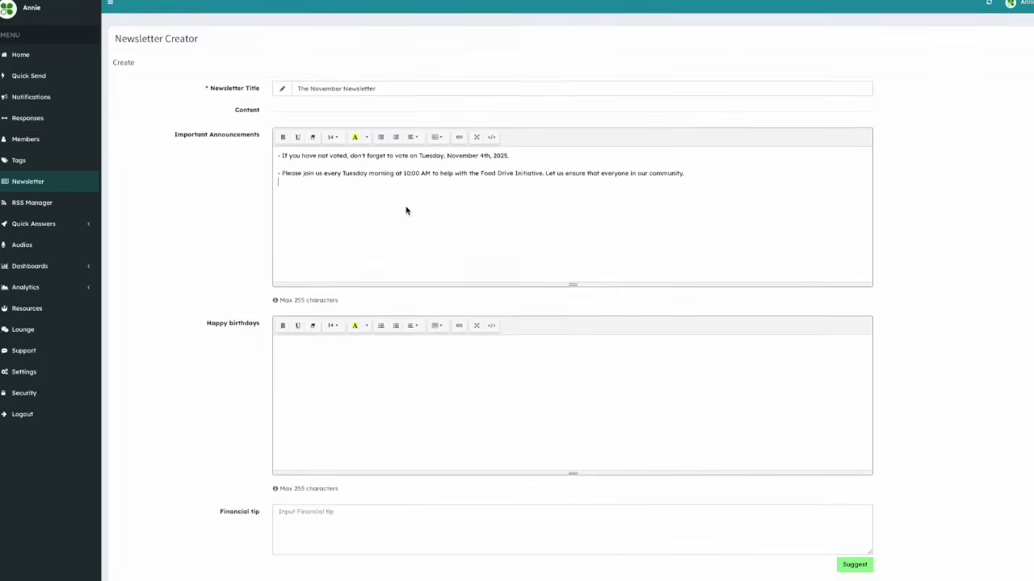
{"action": "scroll", "coordinate": [404, 195], "scroll_direction": "down", "scroll_amount": 1}
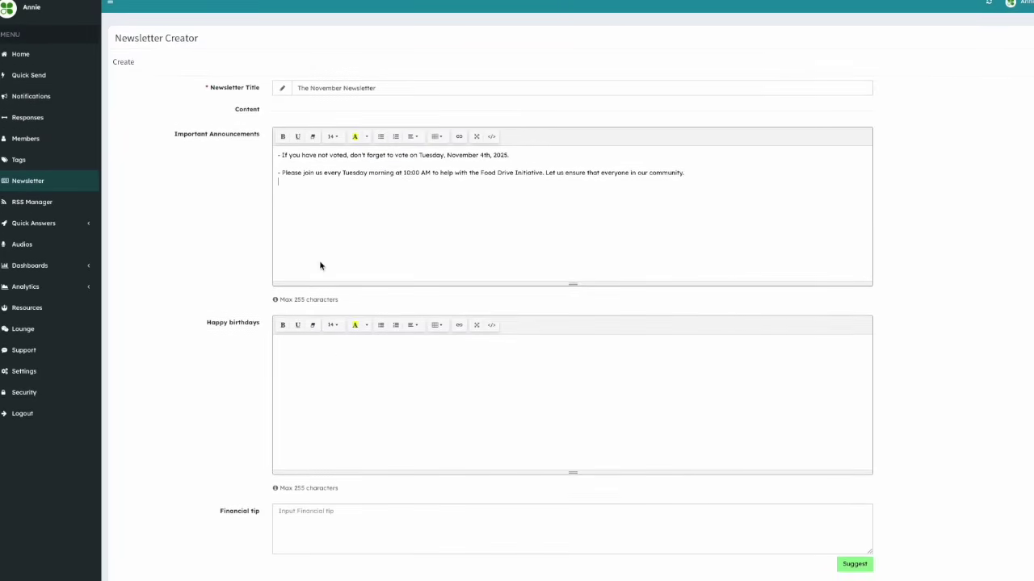
{"action": "left_click", "coordinate": [293, 397]}
{"action": "key", "text": "ctrl+v"}
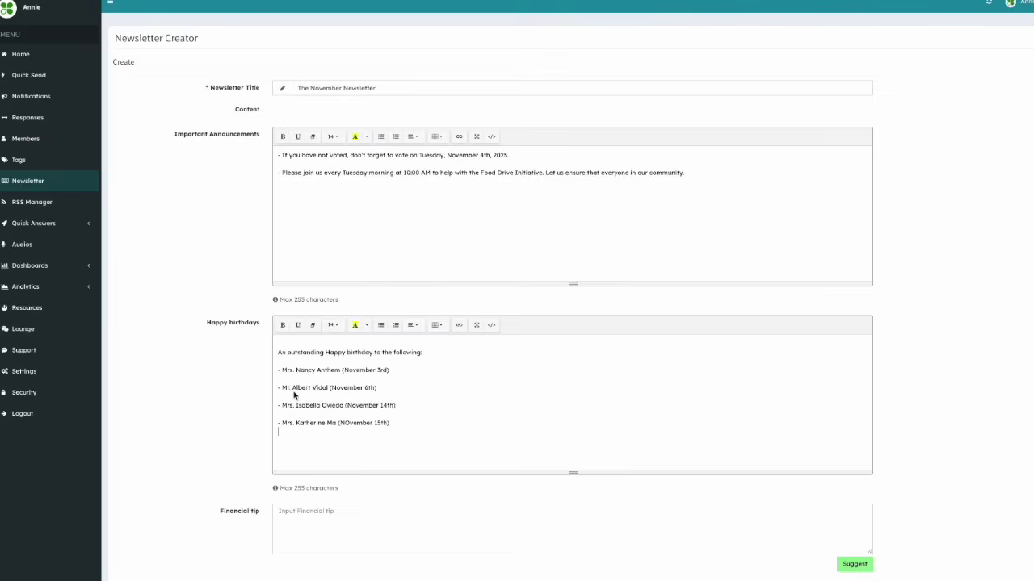
{"action": "left_click", "coordinate": [293, 345]}
{"action": "key", "text": "Delete"}
{"action": "scroll", "coordinate": [334, 415], "scroll_direction": "down", "scroll_amount": 3}
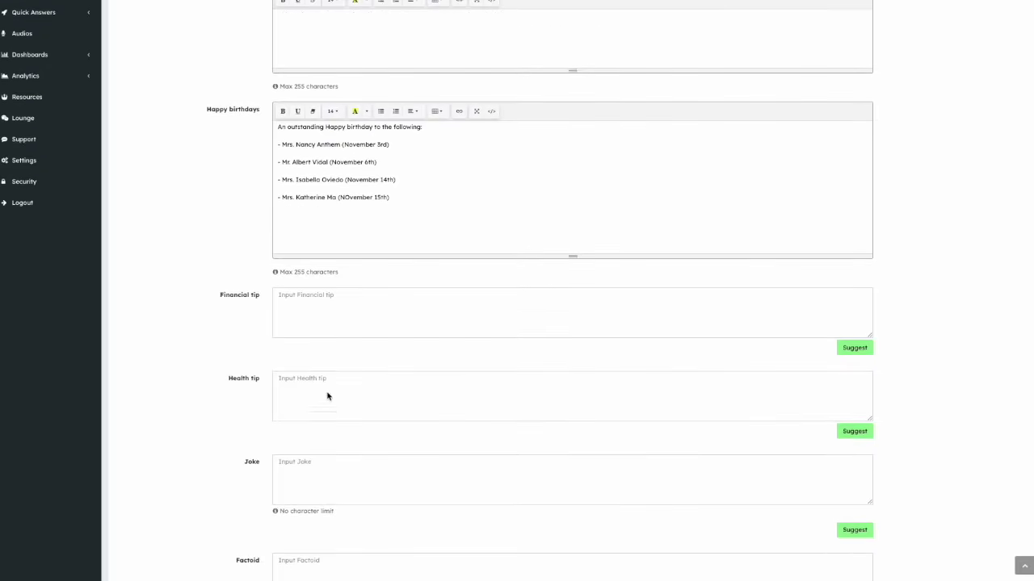
Step: Fill Financial tip, Health tip, Joke and Factoid with AI suggestions, including the honey factoid
{"action": "left_click", "coordinate": [297, 312]}
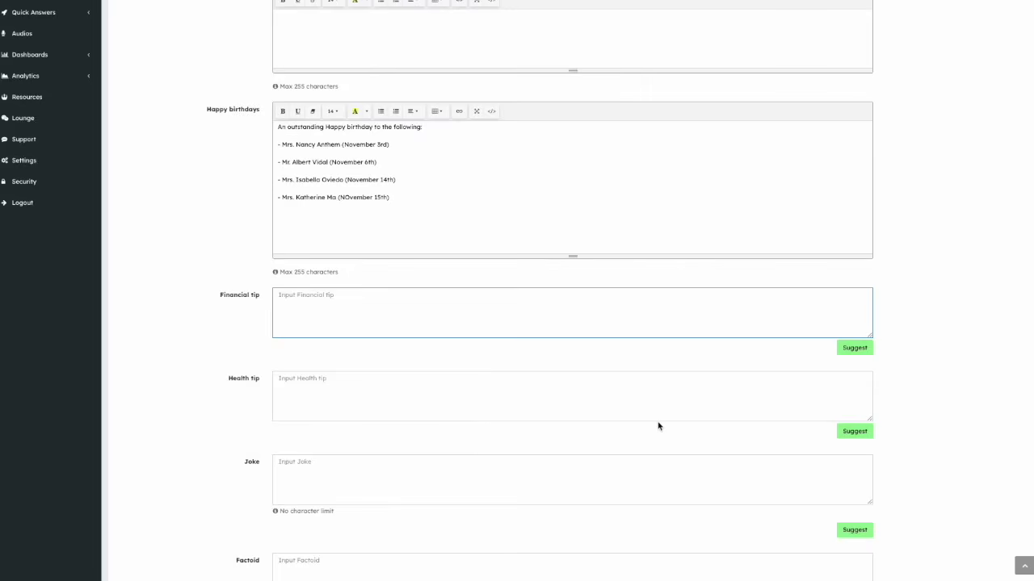
{"action": "left_click", "coordinate": [847, 349]}
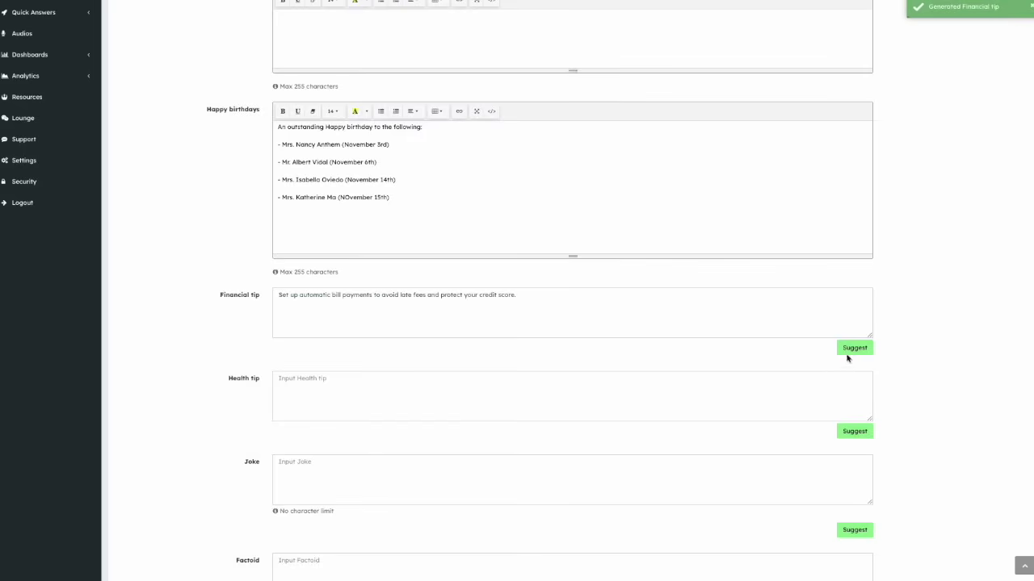
{"action": "scroll", "coordinate": [657, 425], "scroll_direction": "down", "scroll_amount": 1}
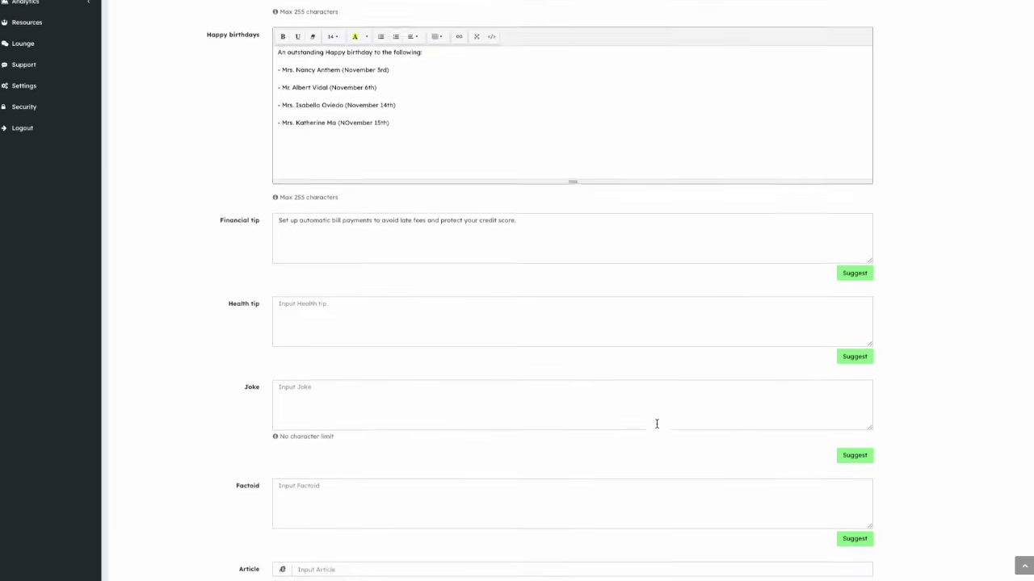
{"action": "left_click", "coordinate": [849, 359]}
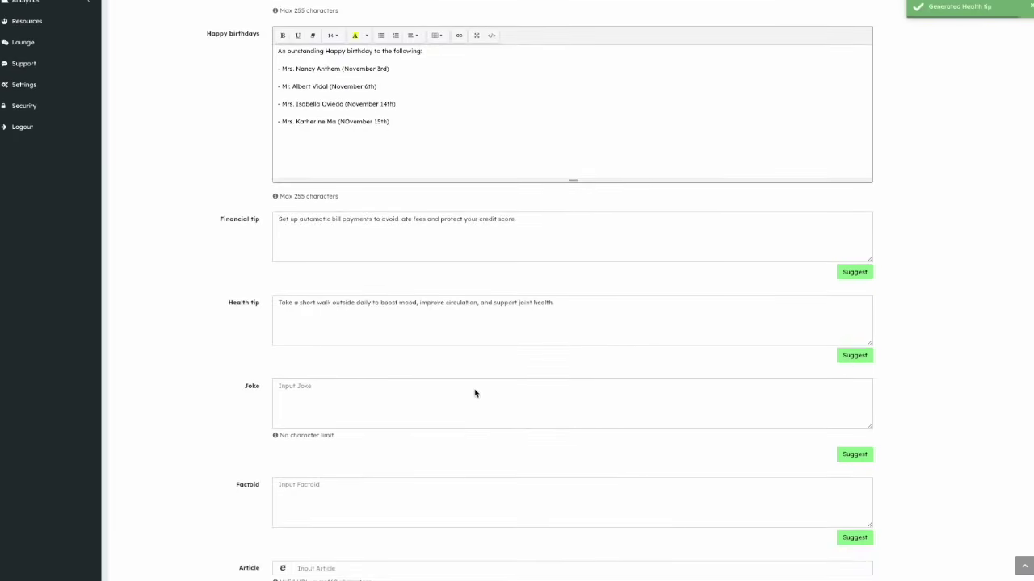
{"action": "scroll", "coordinate": [789, 447], "scroll_direction": "down", "scroll_amount": 1}
{"action": "left_click", "coordinate": [856, 425]}
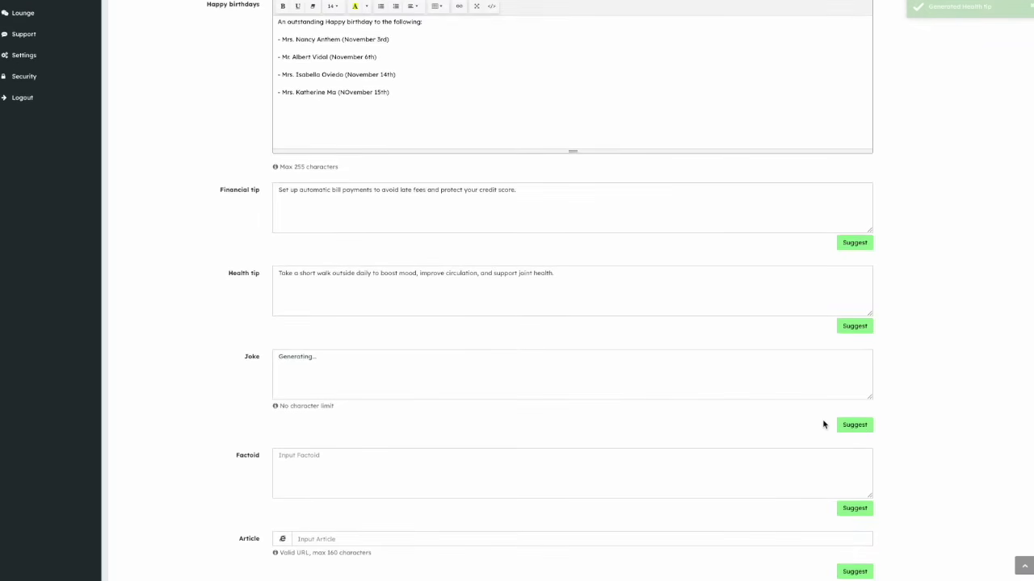
{"action": "scroll", "coordinate": [701, 461], "scroll_direction": "down", "scroll_amount": 2}
{"action": "scroll", "coordinate": [700, 461], "scroll_direction": "down", "scroll_amount": 1}
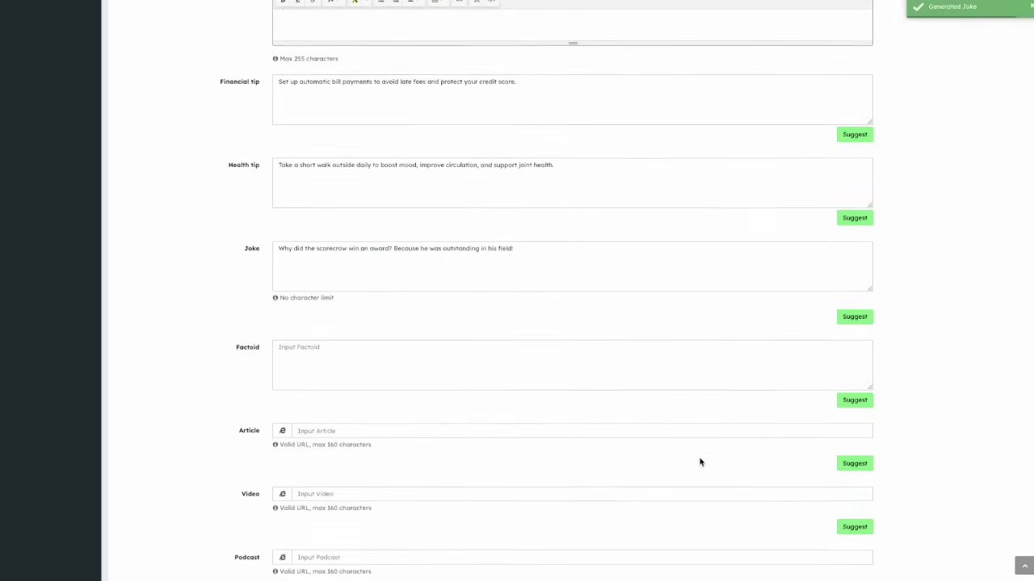
{"action": "left_click", "coordinate": [851, 391]}
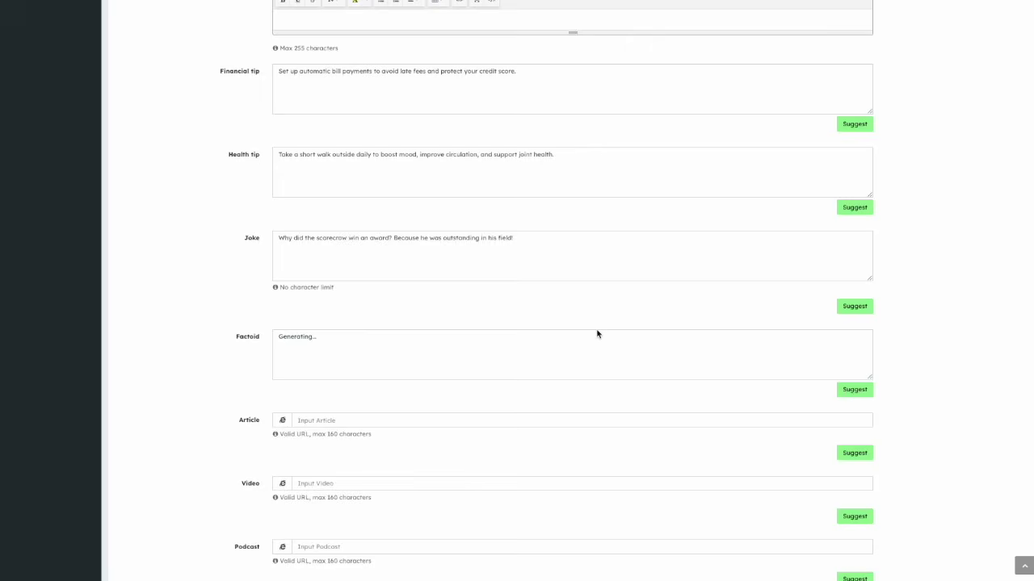
{"action": "scroll", "coordinate": [588, 349], "scroll_direction": "down", "scroll_amount": 2}
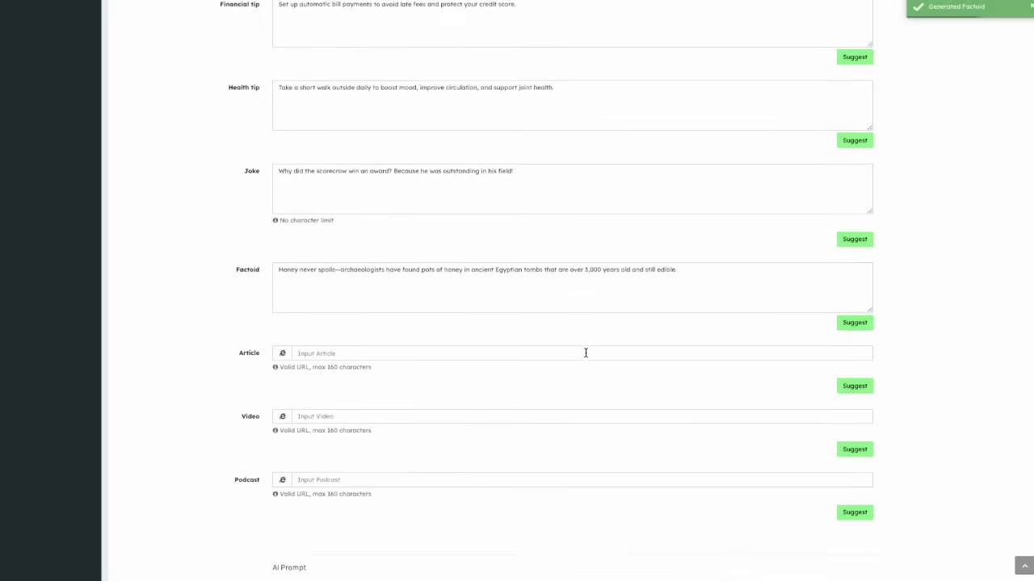
Step: Generate suggested links: an AARP summer-reading article, a YouTube video and an NPR aging-brain podcast
{"action": "left_click", "coordinate": [846, 380]}
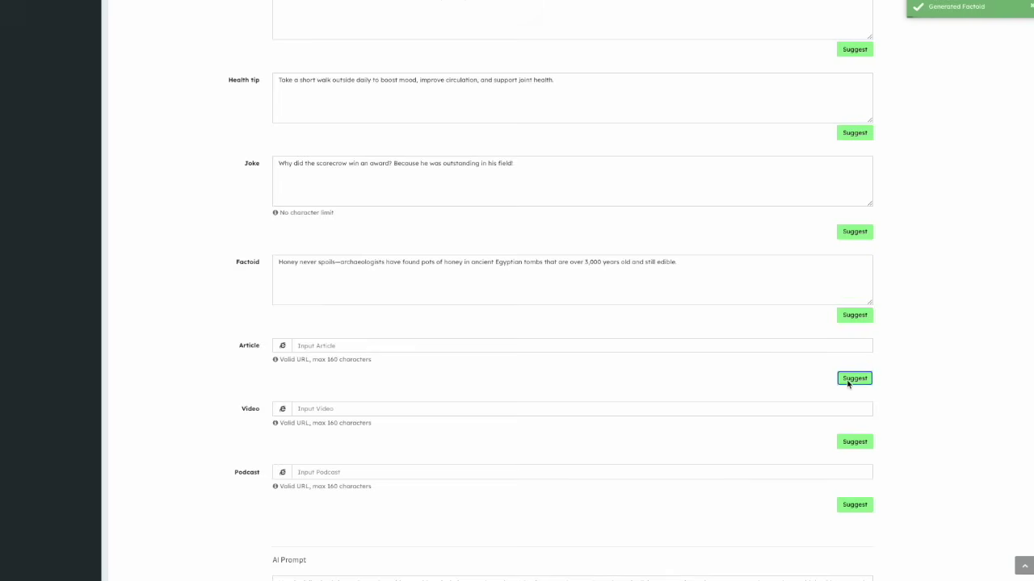
{"action": "scroll", "coordinate": [634, 378], "scroll_direction": "down", "scroll_amount": 2}
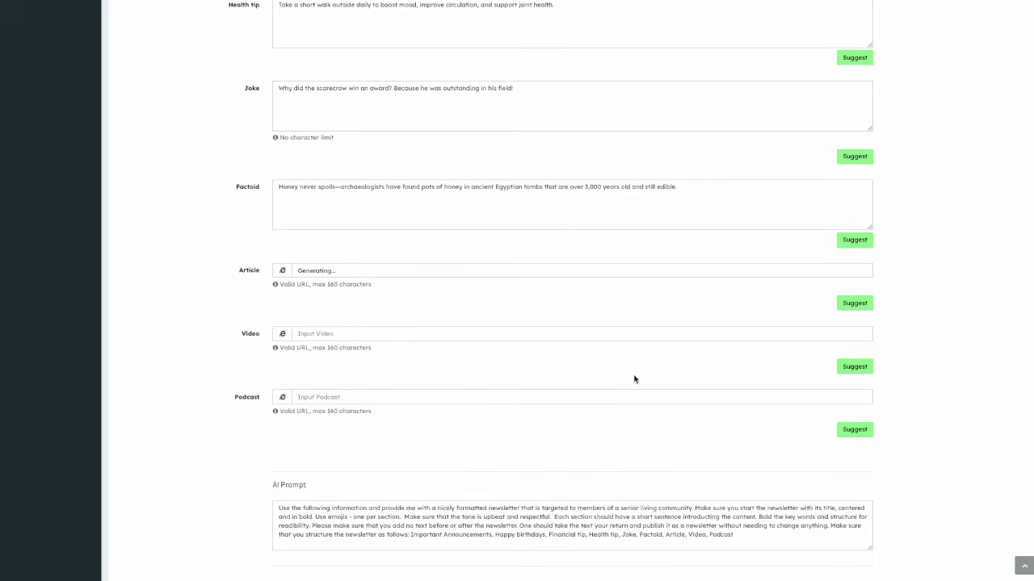
{"action": "left_click", "coordinate": [853, 367]}
{"action": "scroll", "coordinate": [676, 347], "scroll_direction": "down", "scroll_amount": 2}
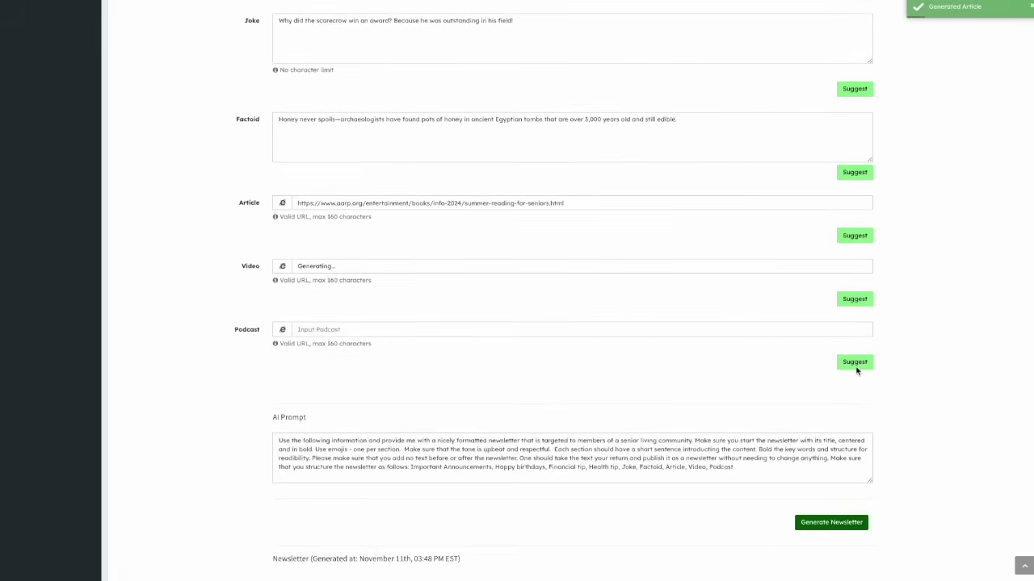
{"action": "left_click", "coordinate": [855, 367]}
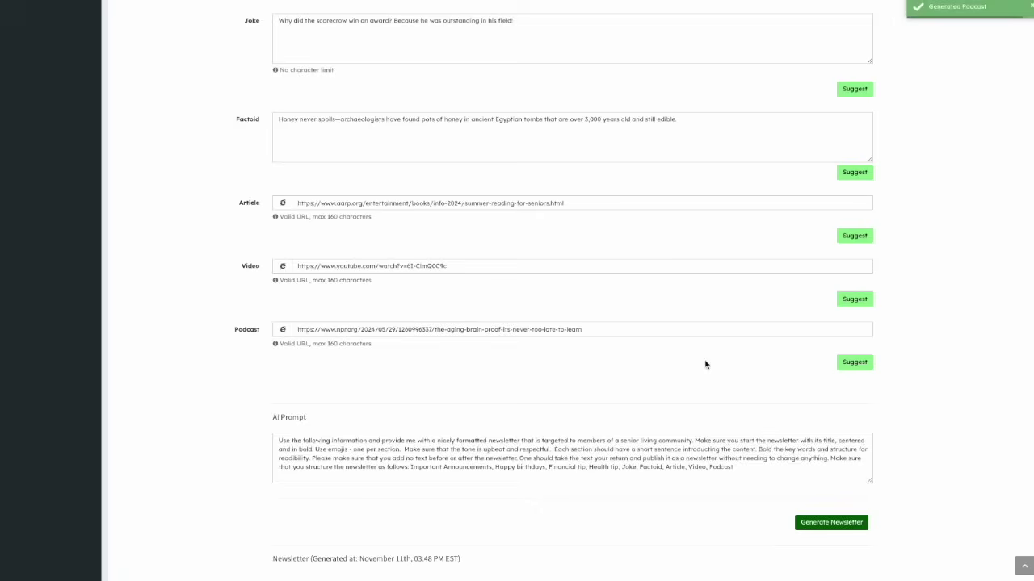
{"action": "scroll", "coordinate": [705, 364], "scroll_direction": "down", "scroll_amount": 2}
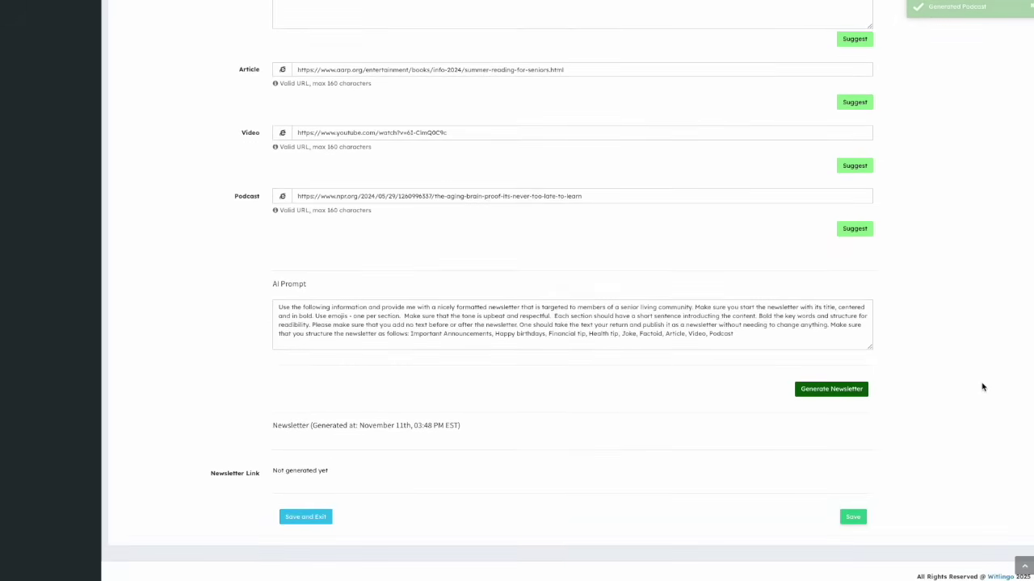
Step: Keep the default AI prompt and generate the November newsletter from all sections
{"action": "left_click", "coordinate": [743, 337]}
{"action": "scroll", "coordinate": [742, 339], "scroll_direction": "up", "scroll_amount": 2}
{"action": "scroll", "coordinate": [743, 339], "scroll_direction": "down", "scroll_amount": 2}
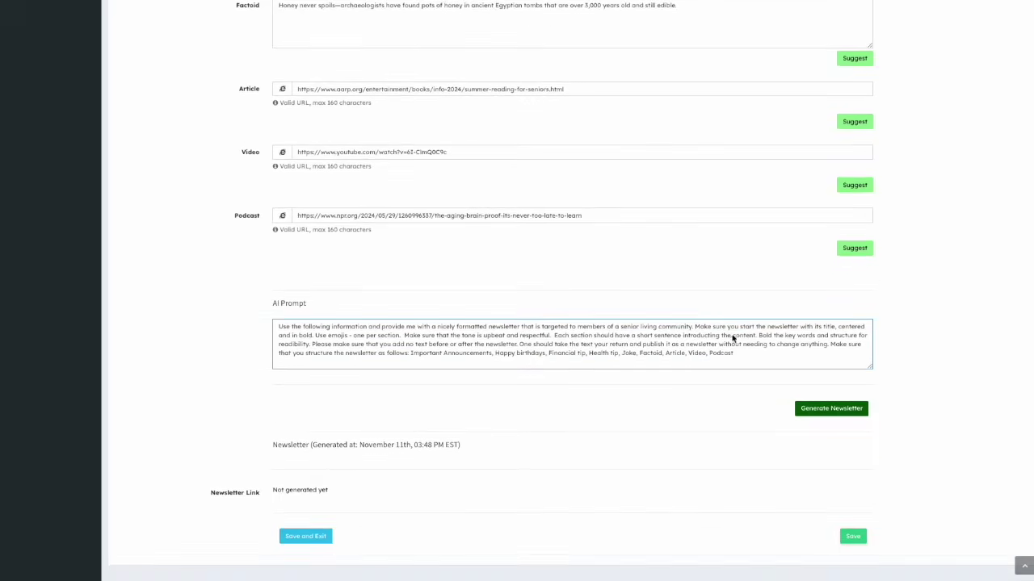
{"action": "left_click", "coordinate": [680, 396]}
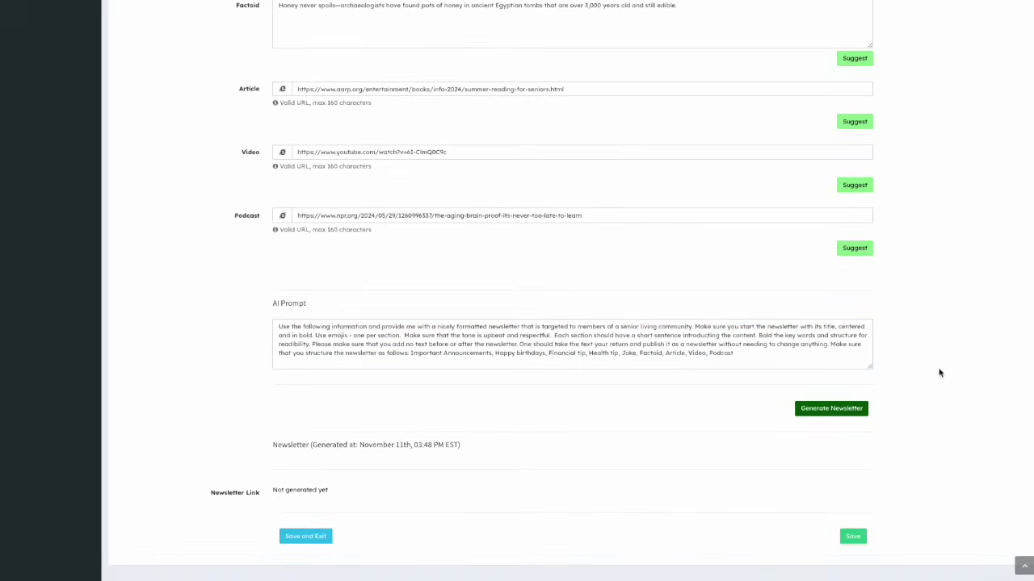
{"action": "scroll", "coordinate": [939, 373], "scroll_direction": "down", "scroll_amount": 1}
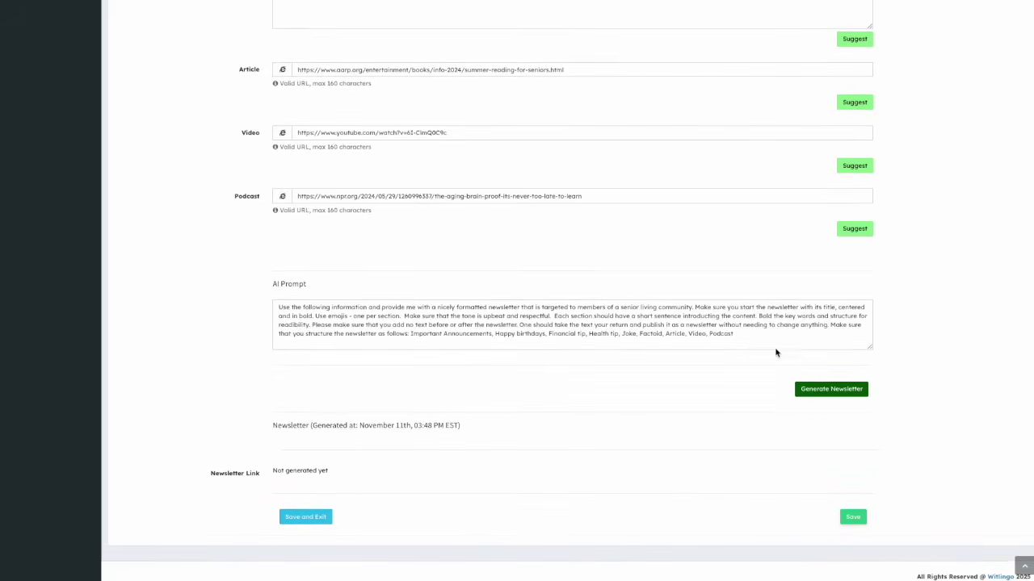
{"action": "left_click", "coordinate": [816, 393]}
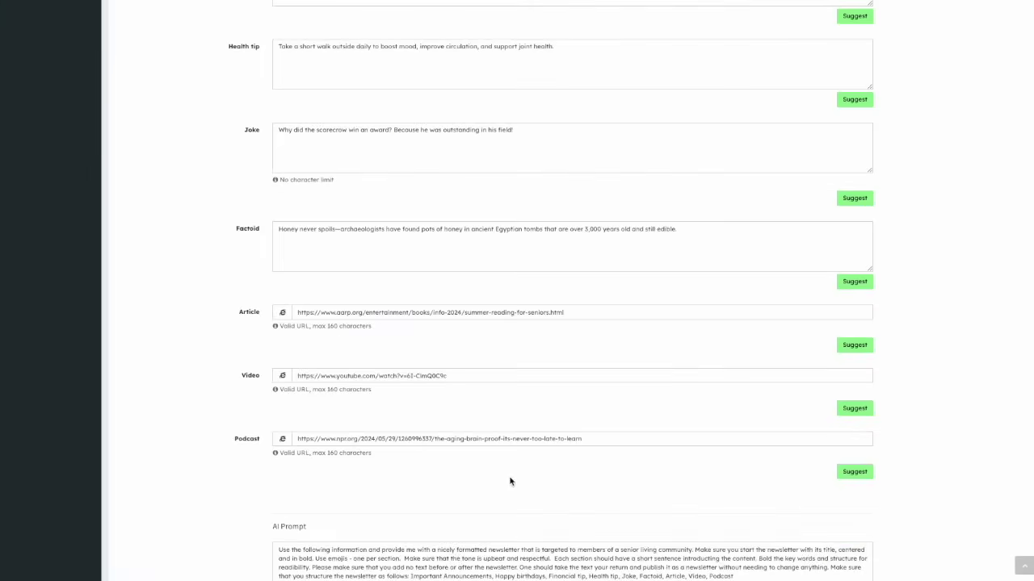
Step: Preview the generated November newsletter page, then close it to return to the form
{"action": "scroll", "coordinate": [379, 441], "scroll_direction": "down", "scroll_amount": 3}
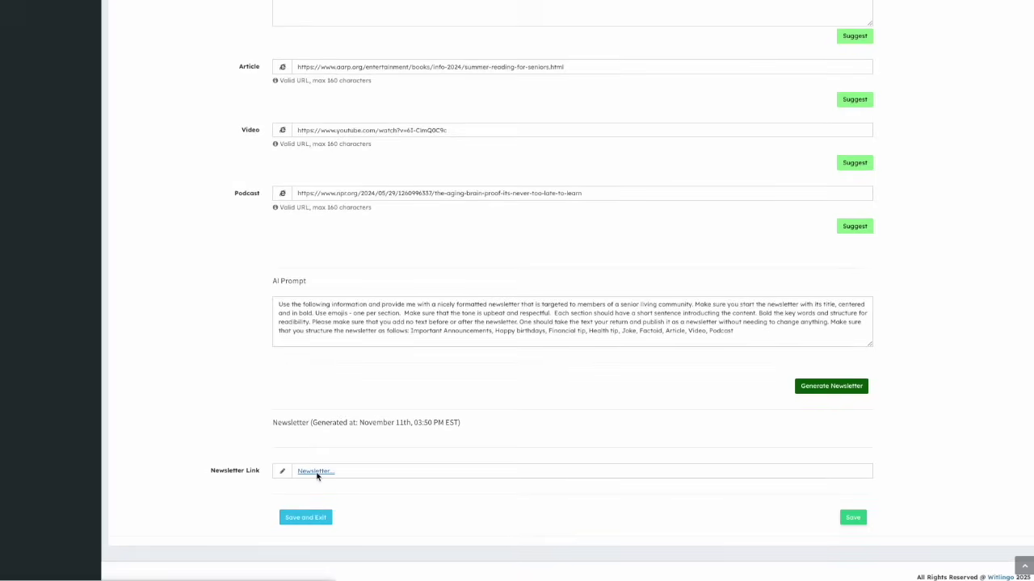
{"action": "left_click", "coordinate": [318, 473]}
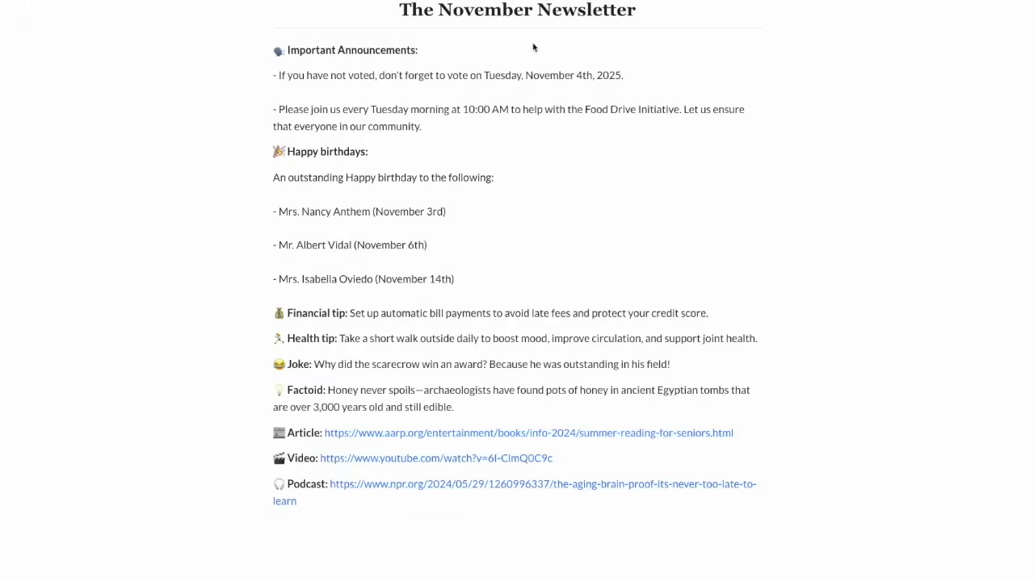
{"action": "scroll", "coordinate": [540, 133], "scroll_direction": "down", "scroll_amount": 1}
{"action": "scroll", "coordinate": [540, 132], "scroll_direction": "up", "scroll_amount": 1}
{"action": "key", "text": "ctrl+w"}
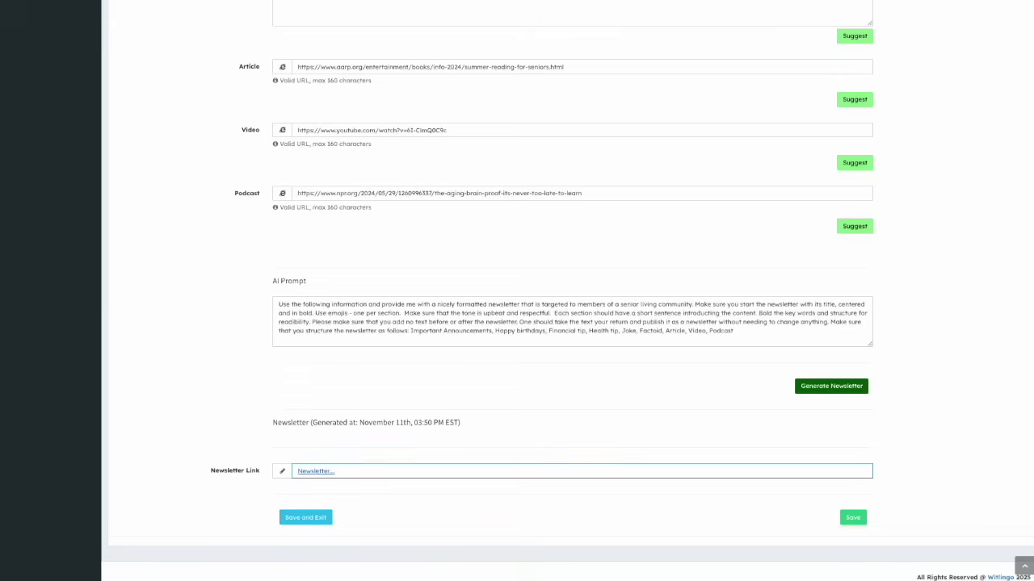
Step: Save the newsletter into the list and go to the Notifications calendar
{"action": "scroll", "coordinate": [363, 253], "scroll_direction": "up", "scroll_amount": 8}
{"action": "scroll", "coordinate": [363, 253], "scroll_direction": "up", "scroll_amount": 3}
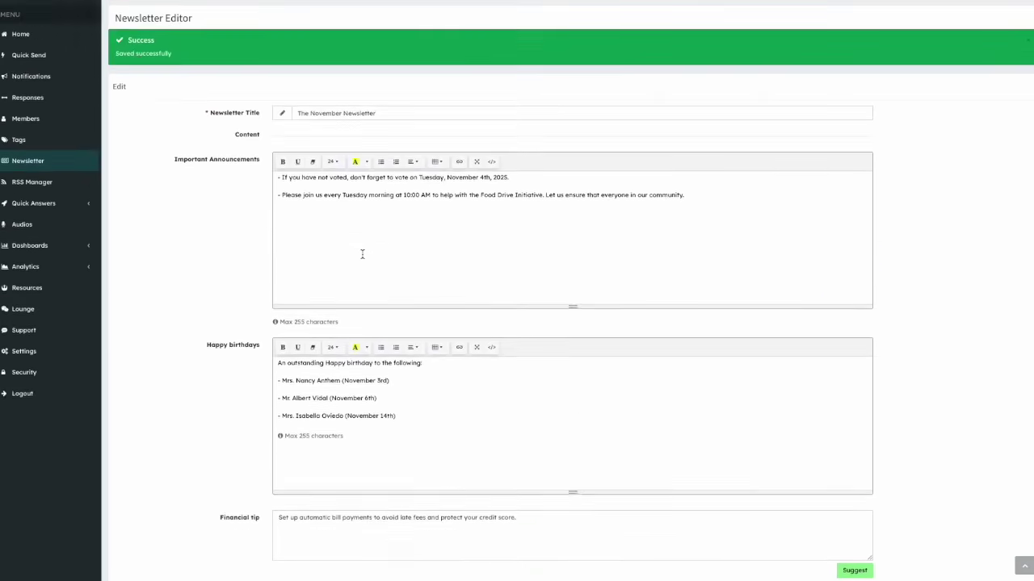
{"action": "scroll", "coordinate": [362, 256], "scroll_direction": "down", "scroll_amount": 10}
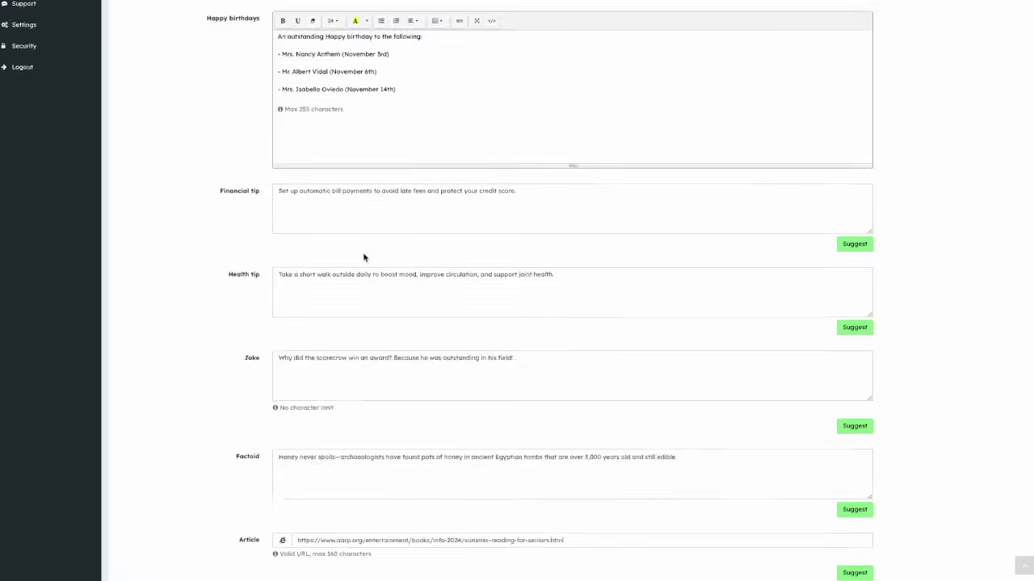
{"action": "left_click", "coordinate": [305, 518]}
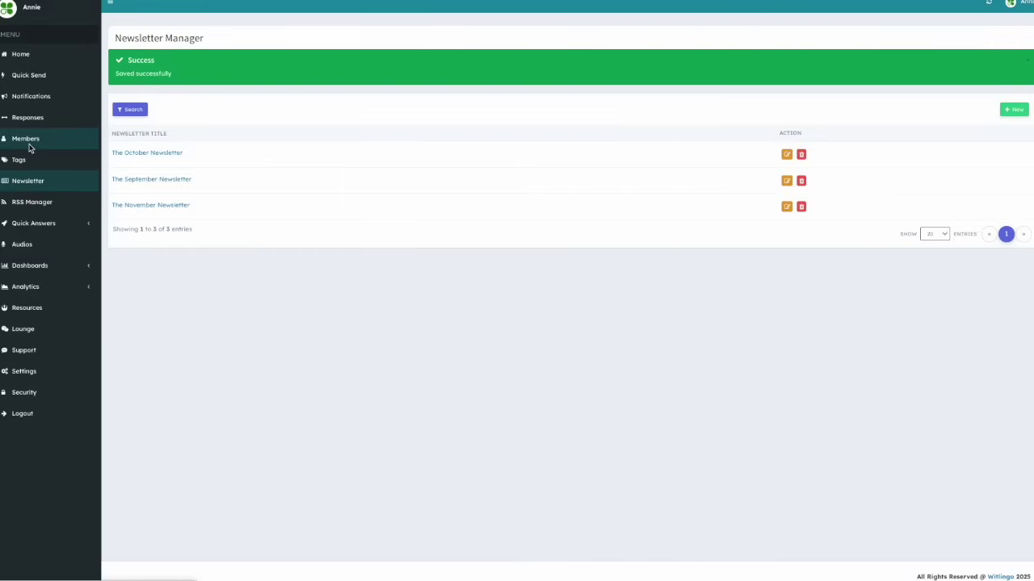
{"action": "left_click", "coordinate": [22, 102]}
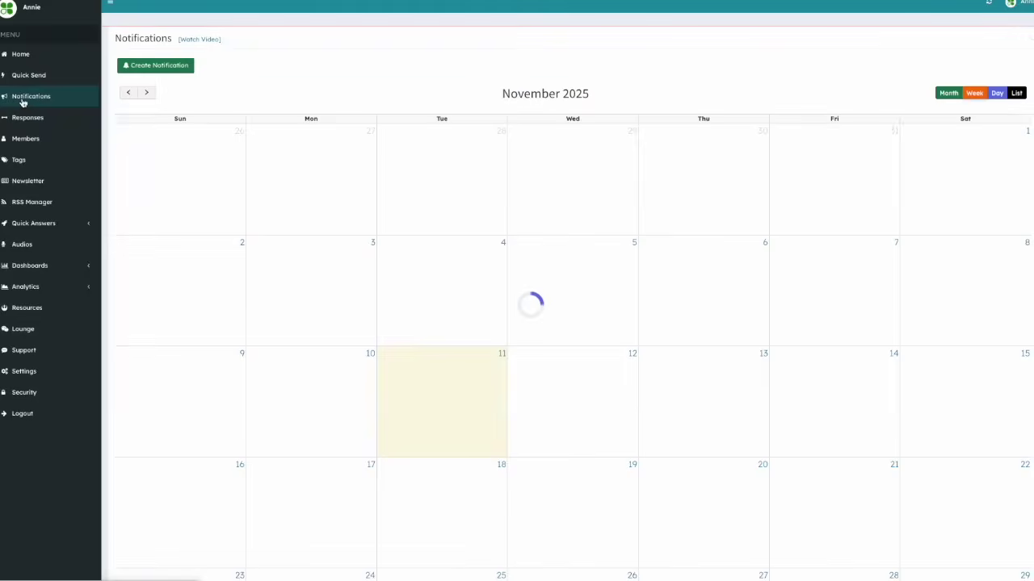
Step: Create a Send Now notification carrying The November Newsletter
{"action": "left_click", "coordinate": [143, 68]}
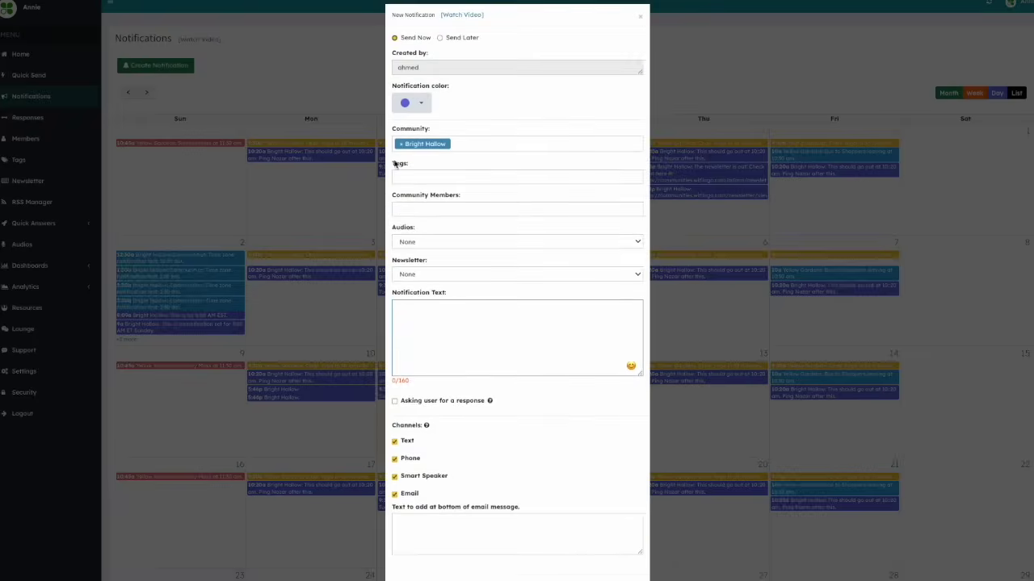
{"action": "left_click", "coordinate": [450, 44]}
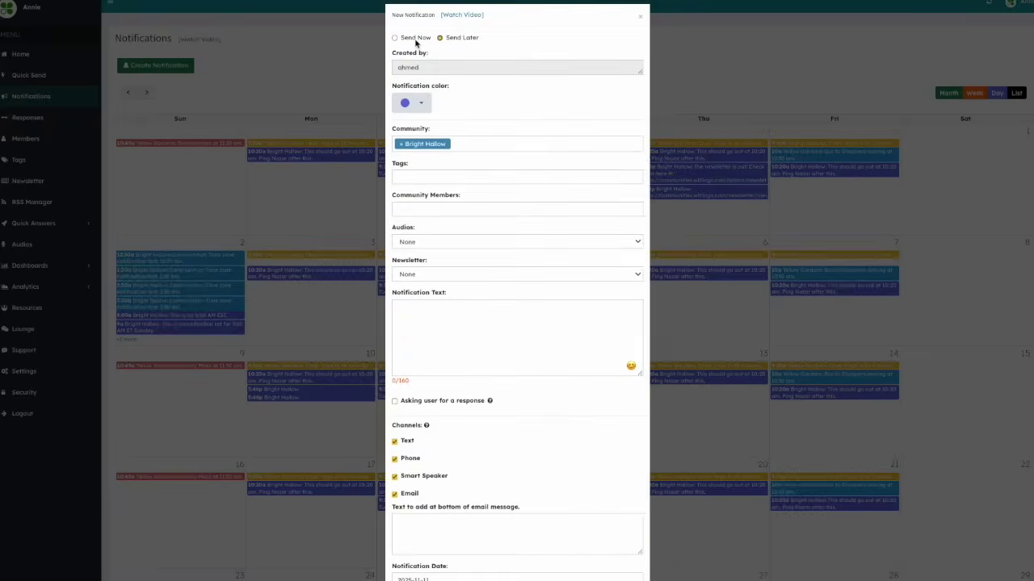
{"action": "left_click", "coordinate": [415, 39]}
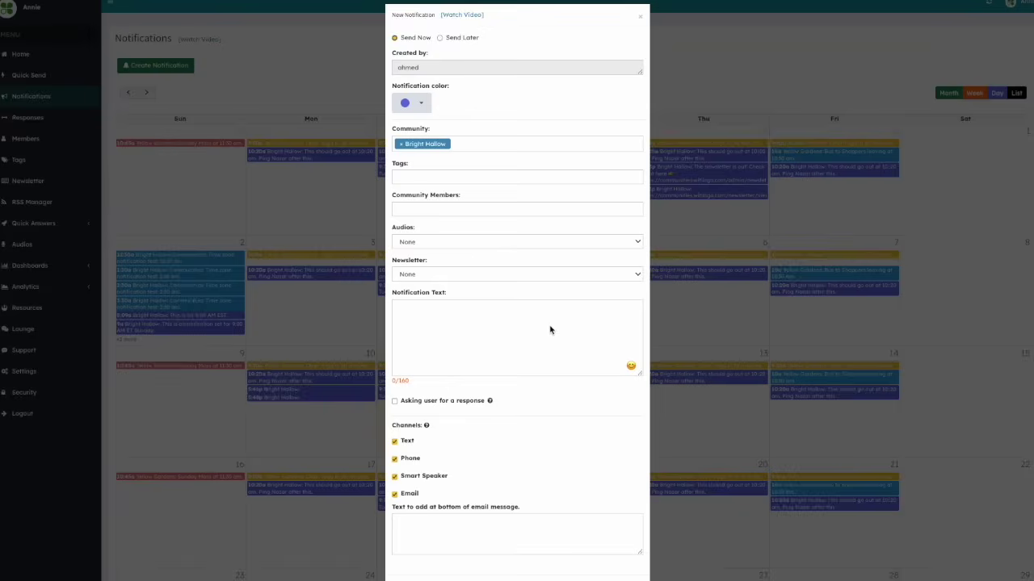
{"action": "left_click", "coordinate": [500, 278]}
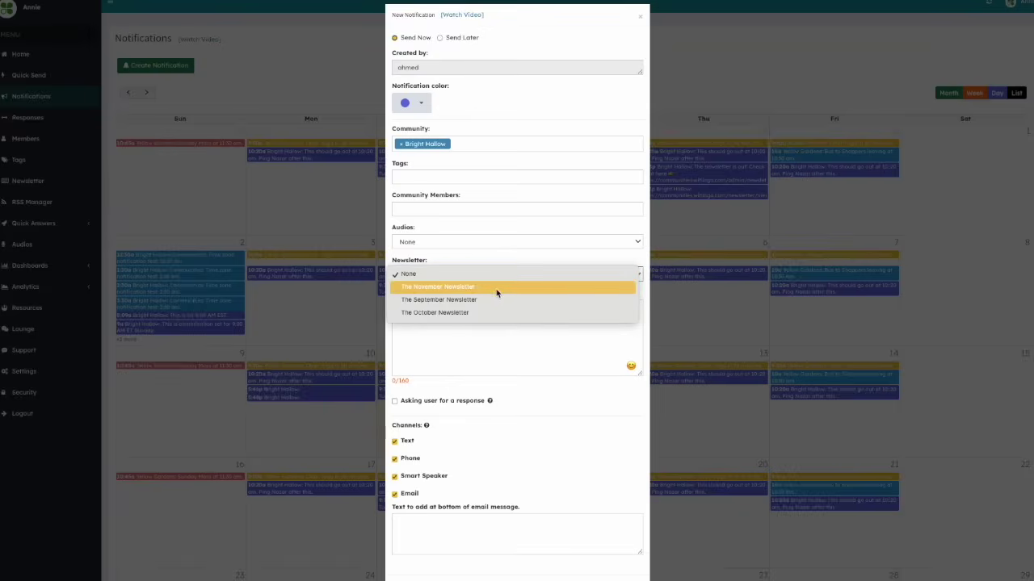
{"action": "left_click", "coordinate": [496, 288]}
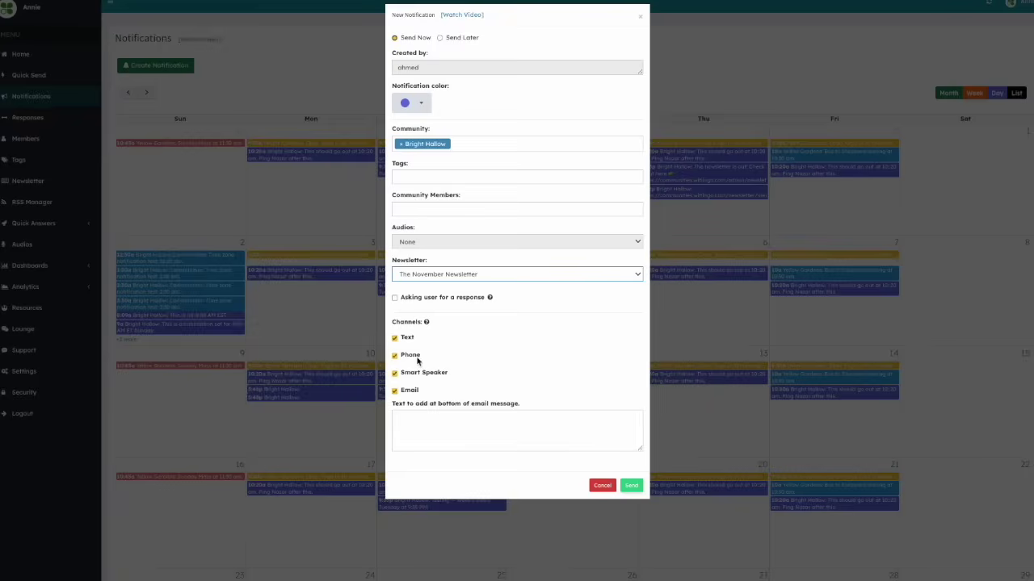
Step: Limit delivery to text by unchecking Phone, Smart Speaker and Email, then send it
{"action": "left_click", "coordinate": [418, 357]}
{"action": "left_click", "coordinate": [417, 376]}
{"action": "left_click", "coordinate": [413, 393]}
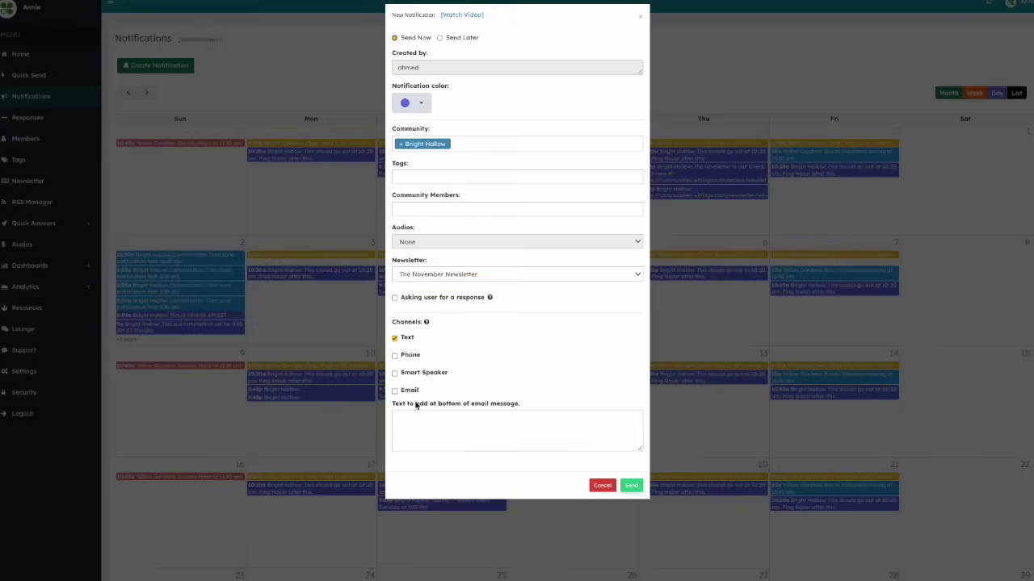
{"action": "left_click", "coordinate": [420, 418]}
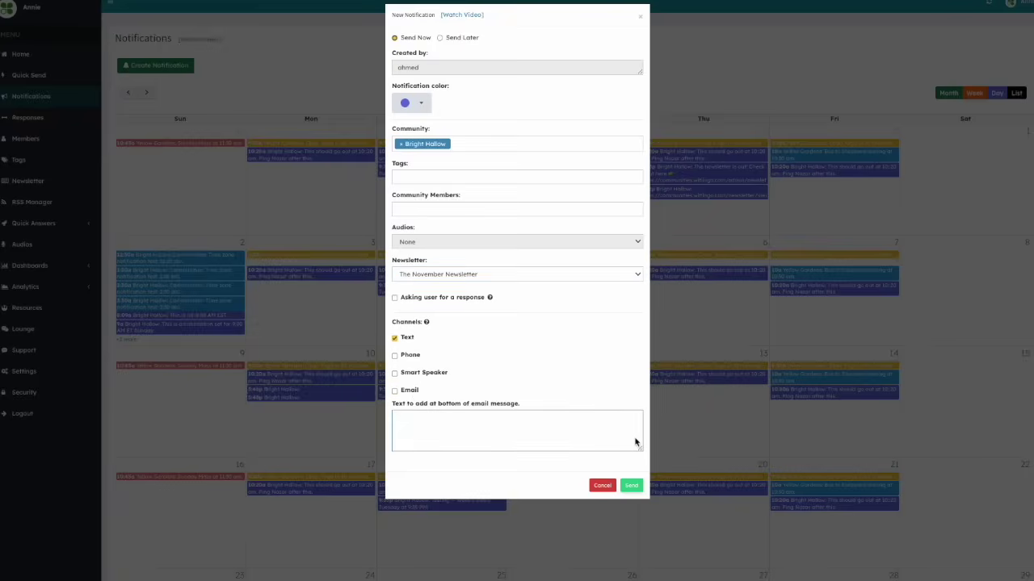
{"action": "left_click", "coordinate": [632, 487]}
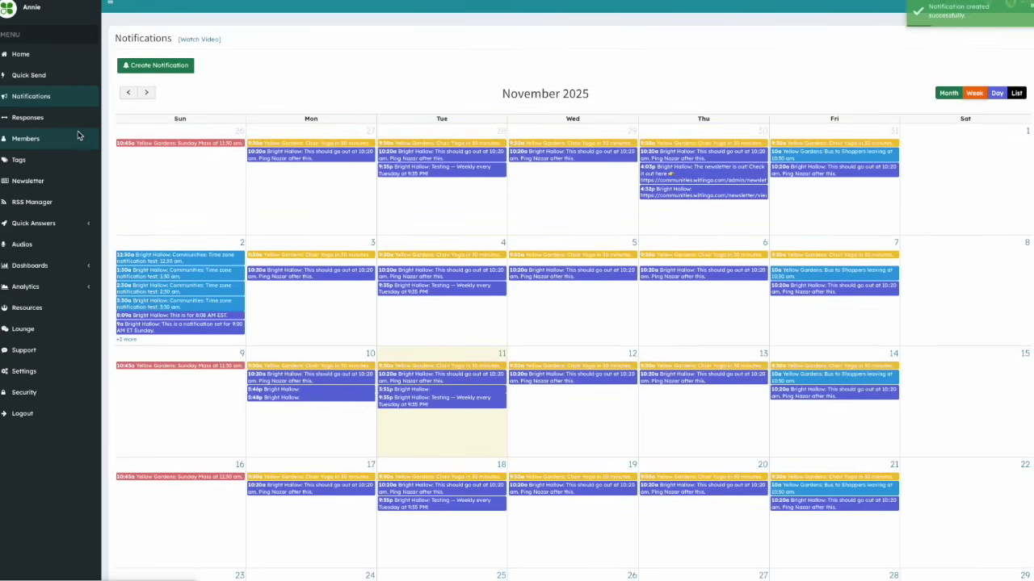
Step: Return to the Home dashboard showing community member channel statistics
{"action": "left_click", "coordinate": [21, 55]}
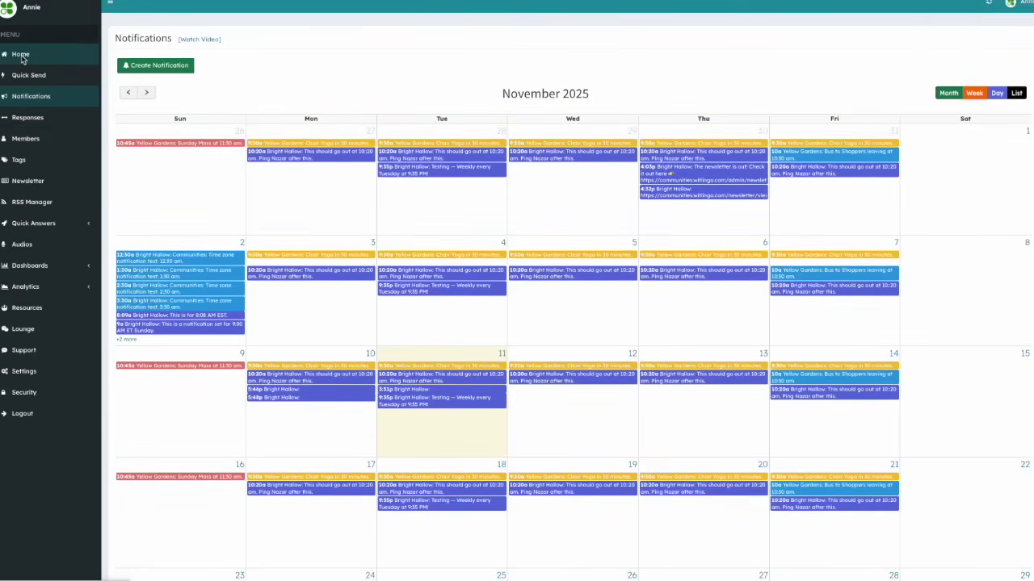